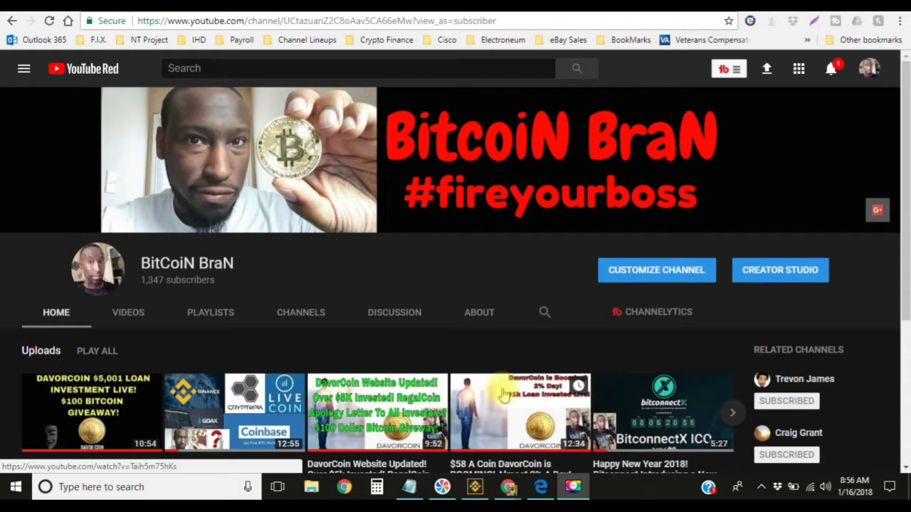
Switch to the Binance desktop app and open the BNB/BTC pair by searching the BTC markets for Bnb
click(540, 490)
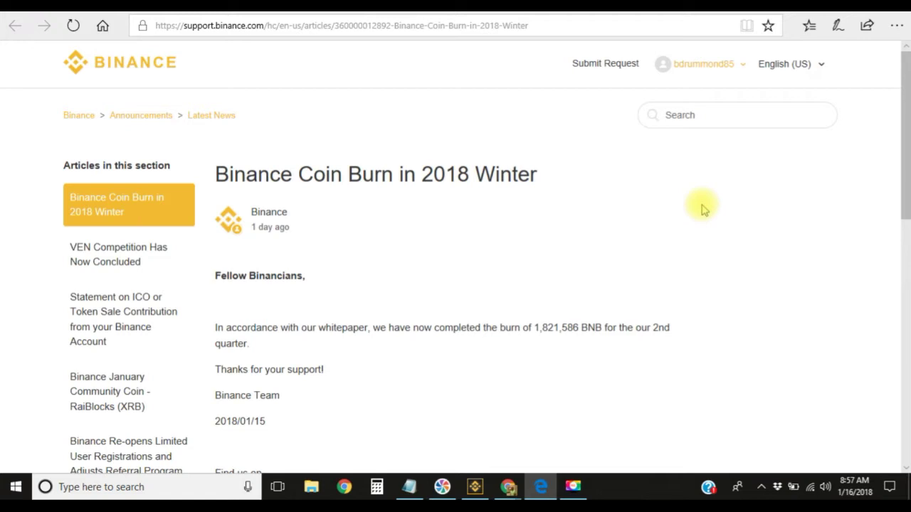
click(475, 487)
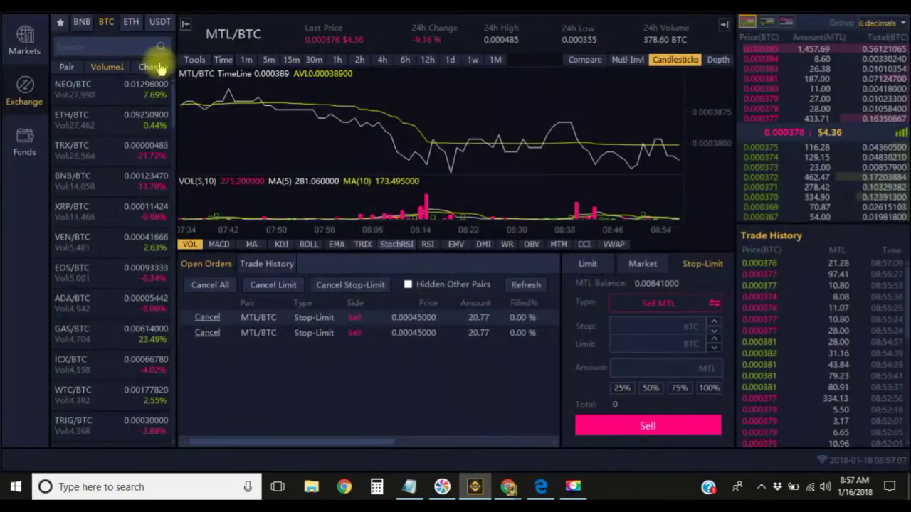
click(110, 47)
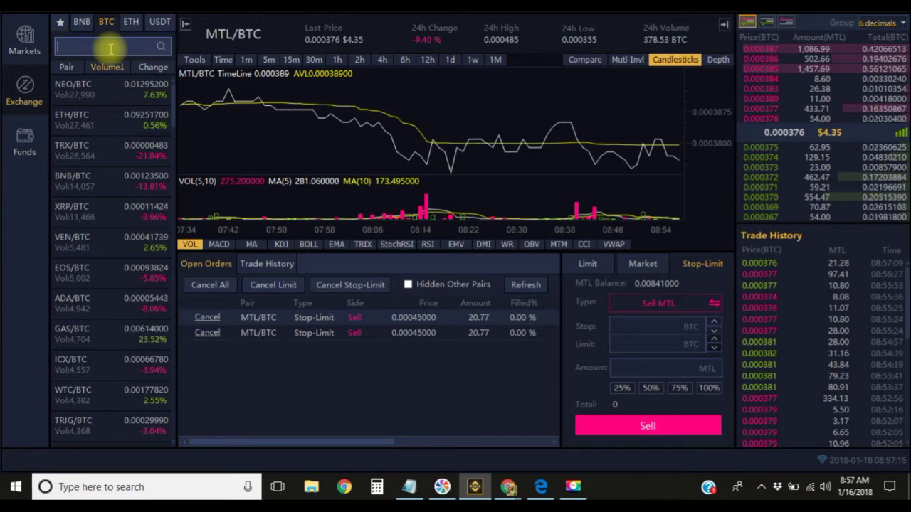
text(Bnb)
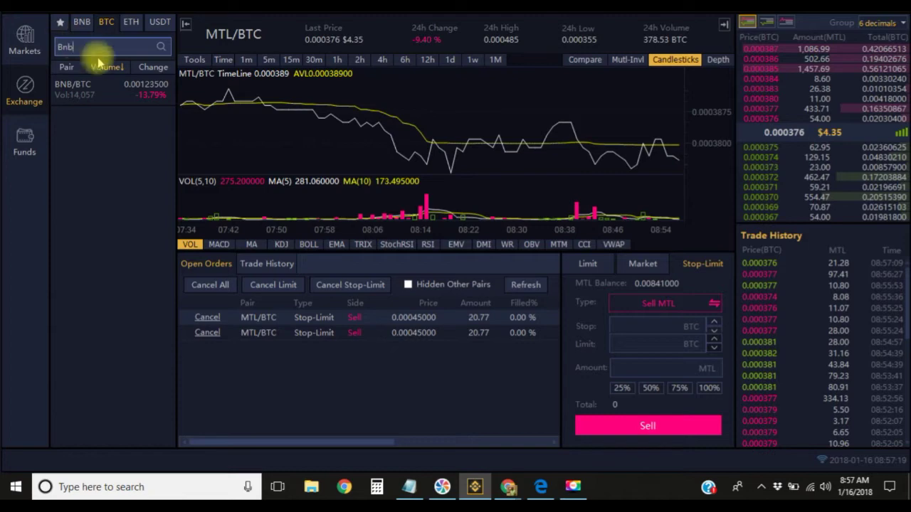
click(84, 89)
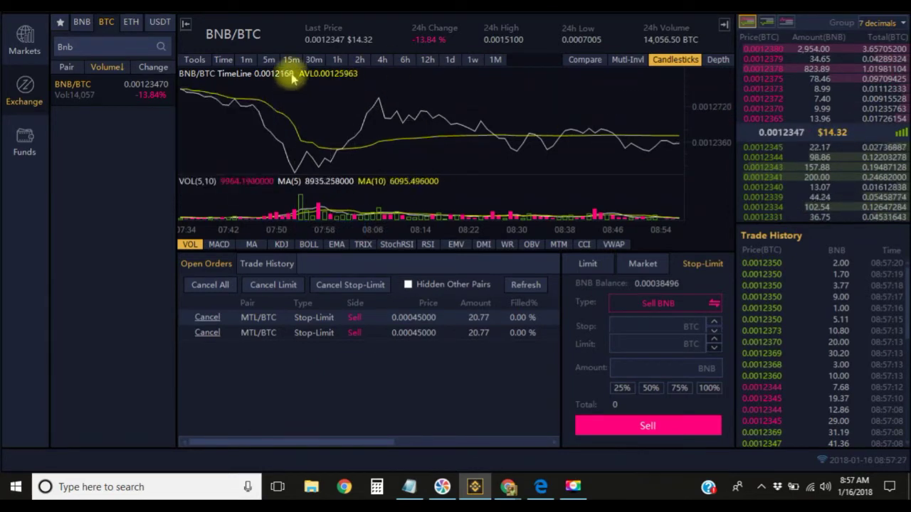
Examine the BNB/BTC price chart with 1h candles and with 1m candles
click(336, 61)
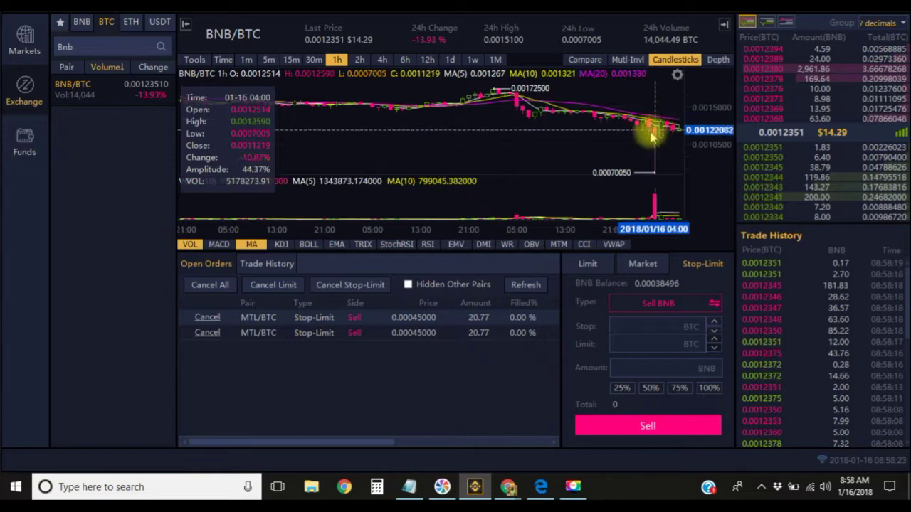
click(246, 59)
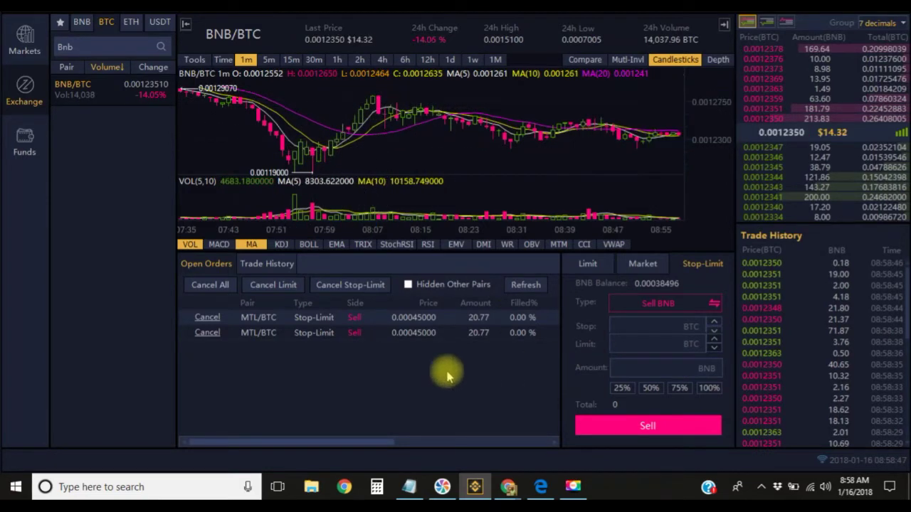
Open the MTL/BTC pair by searching the BTC markets for mtl, and show the account's trade history for 1 Day
click(86, 45)
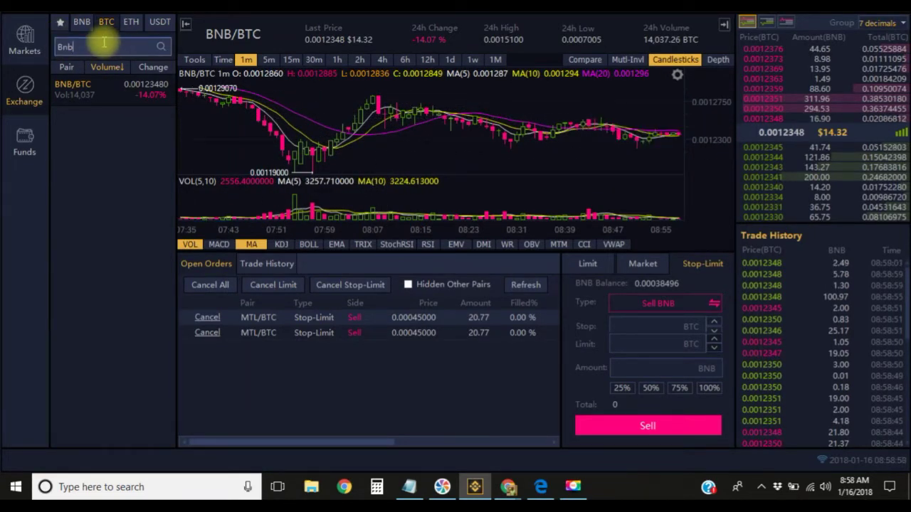
key(BackSpace)
key(BackSpace)
key(BackSpace)
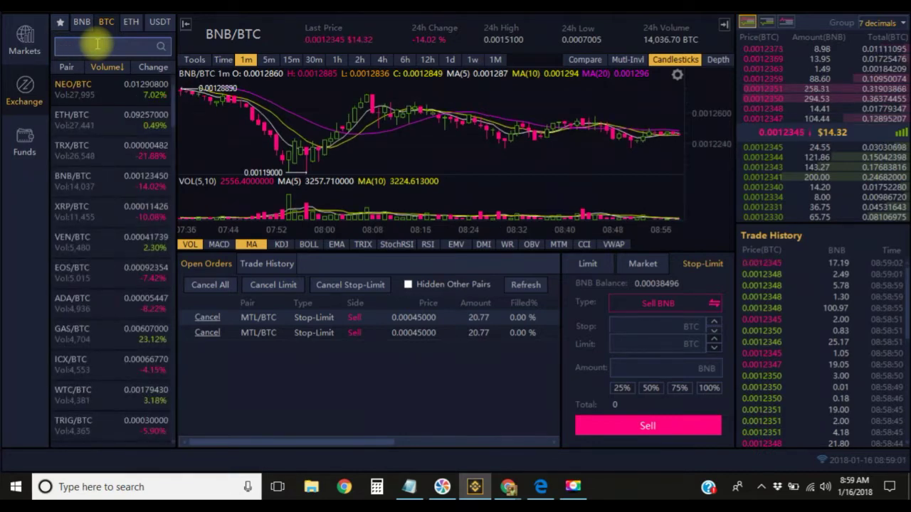
text(mtl)
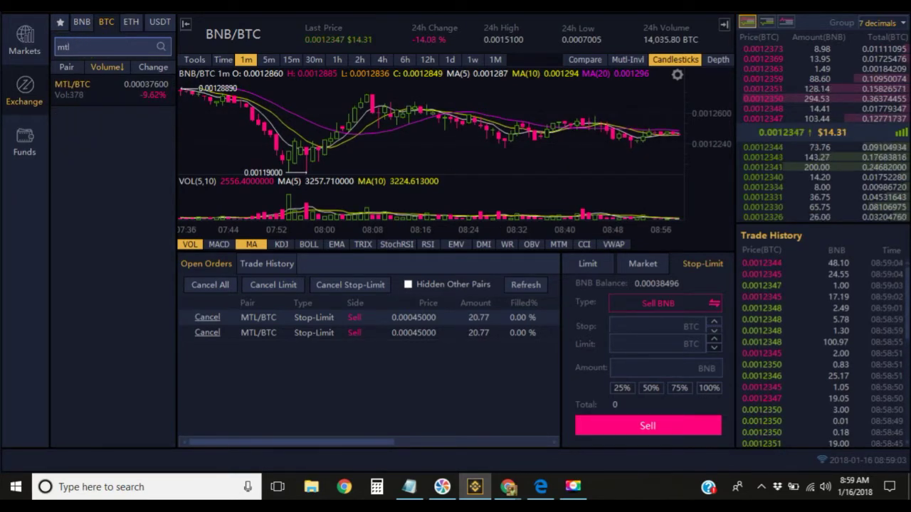
click(106, 87)
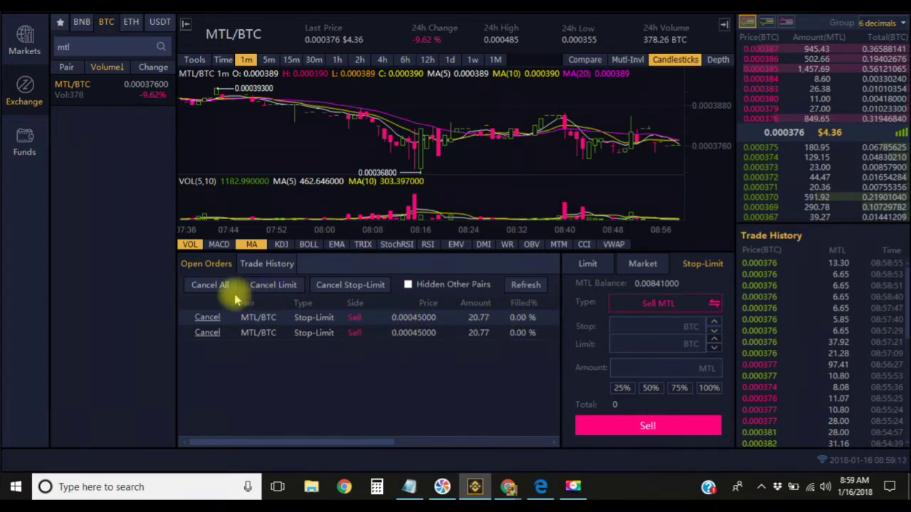
click(265, 264)
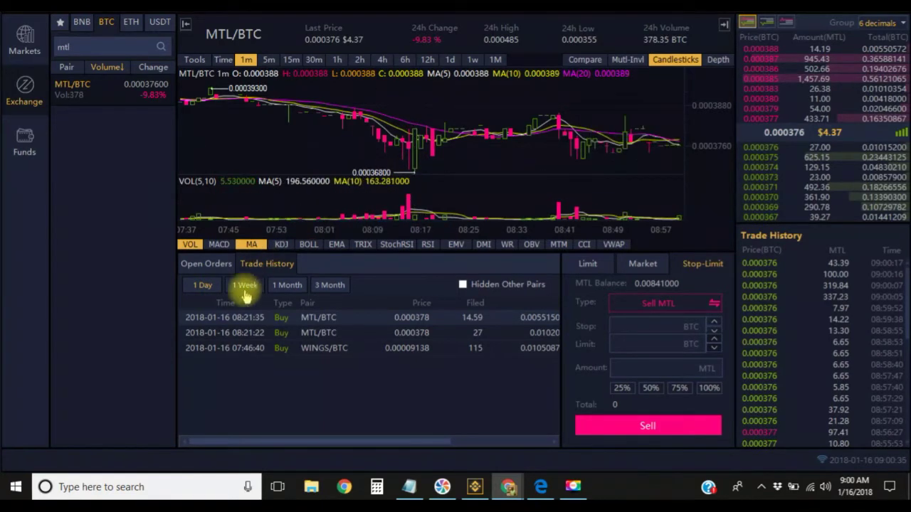
Fill in a limit order to buy 10.45 MTL at 0.000376 BTC, and view the market order form
click(588, 270)
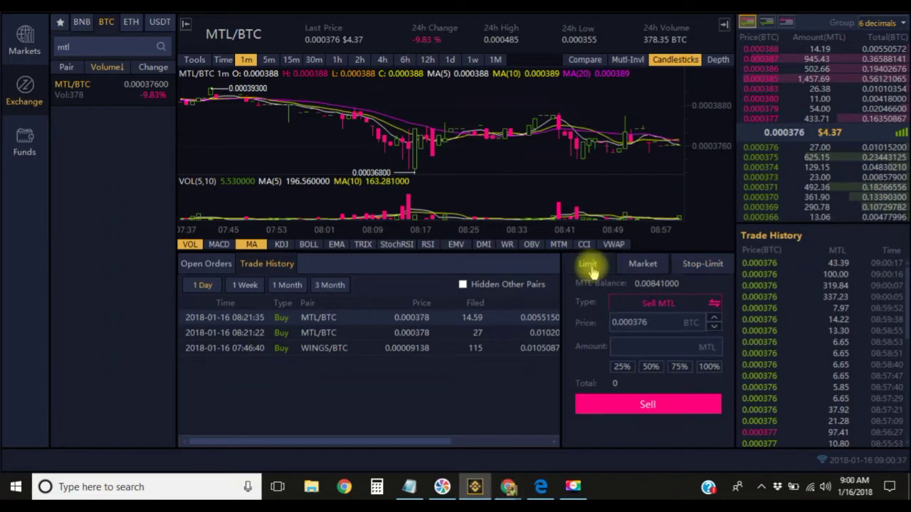
click(715, 306)
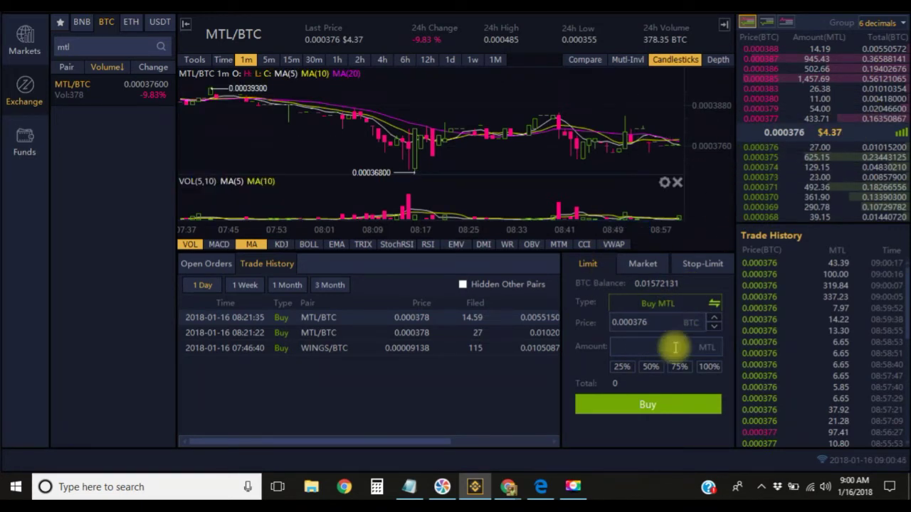
click(642, 347)
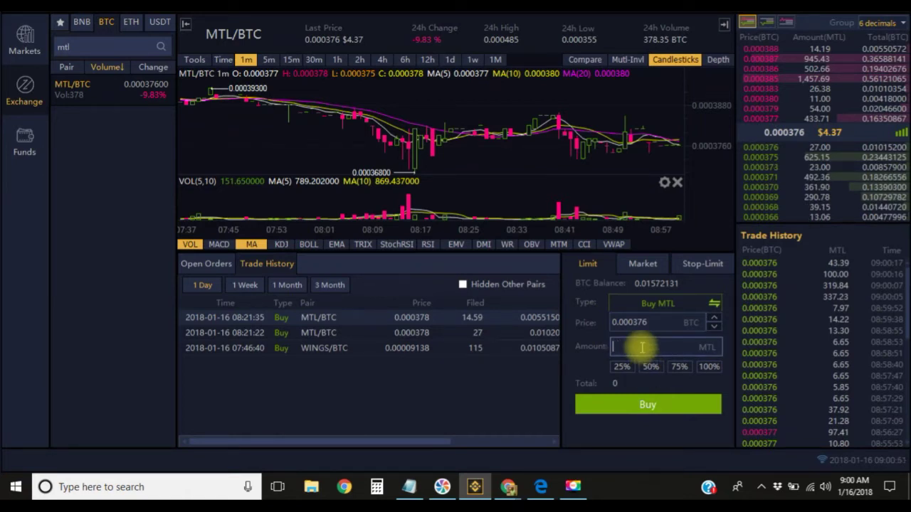
text(10.45)
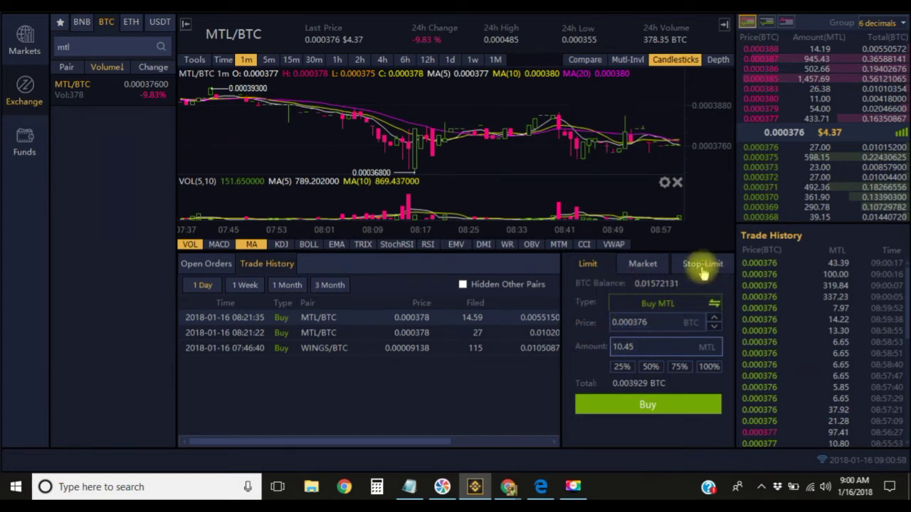
click(642, 265)
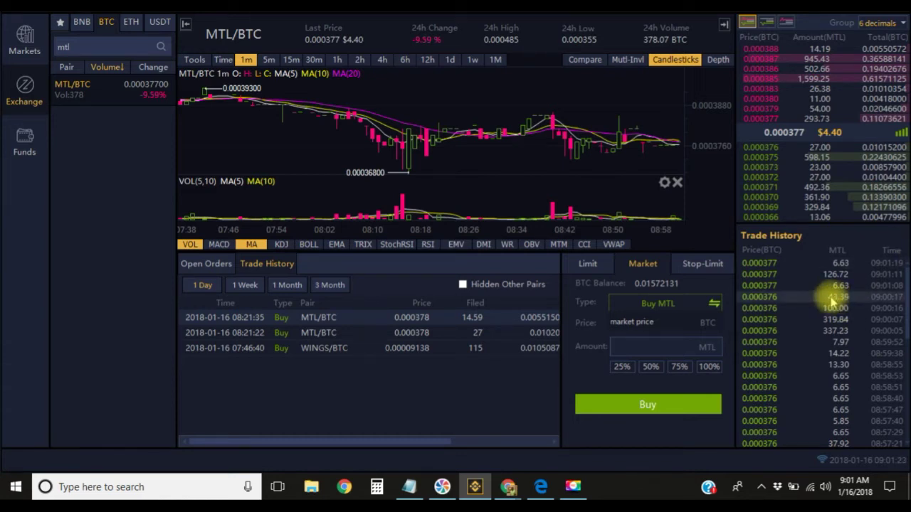
Place a limit order to buy MTL at 0.000370 BTC with 25% of the BTC balance, and show the open orders
click(588, 264)
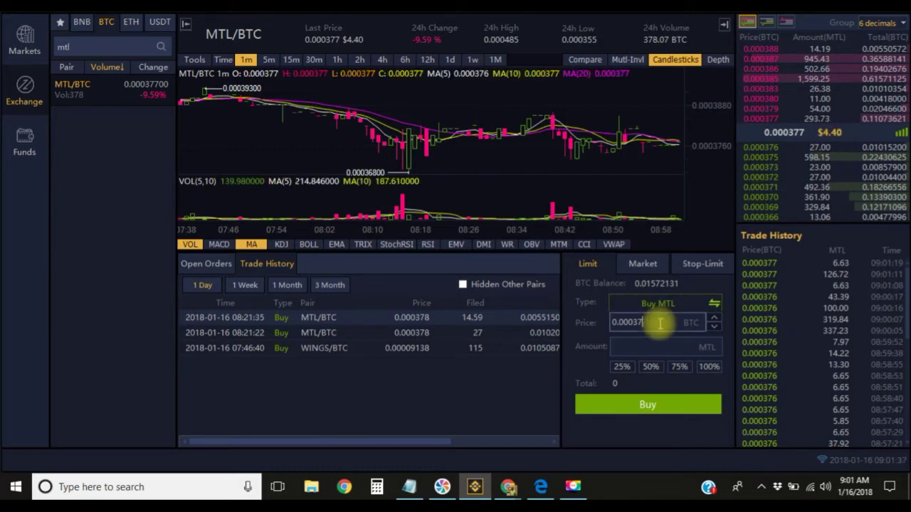
text(0)
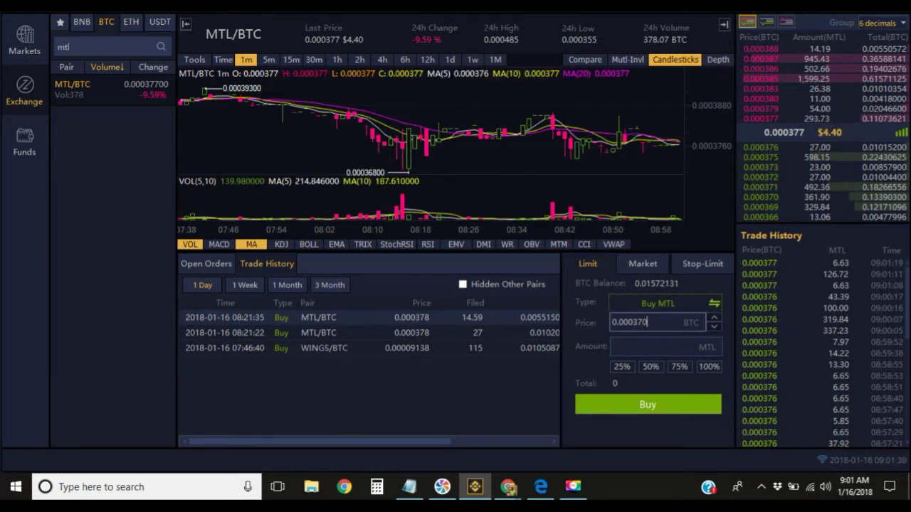
click(621, 367)
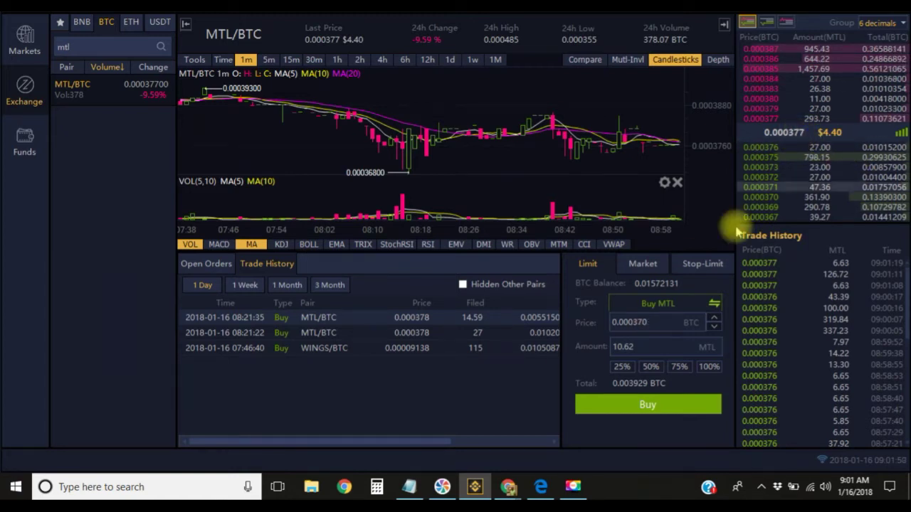
click(646, 408)
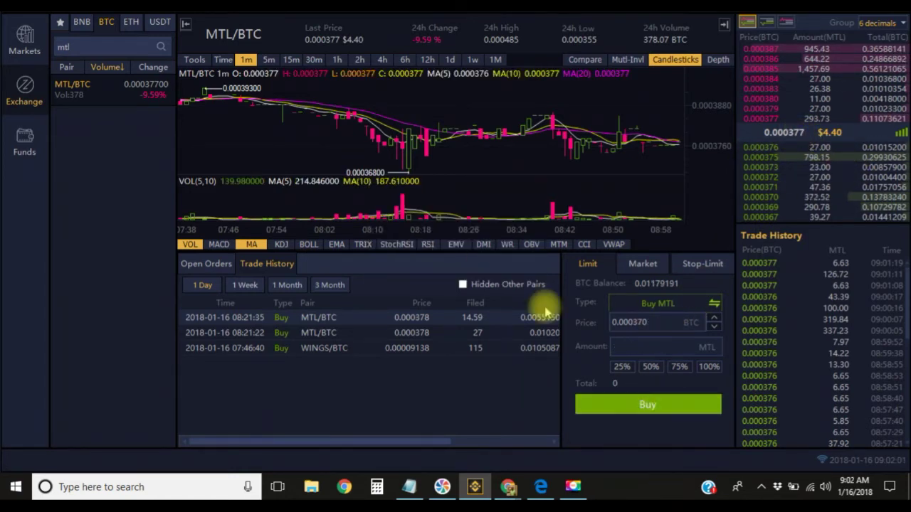
click(206, 264)
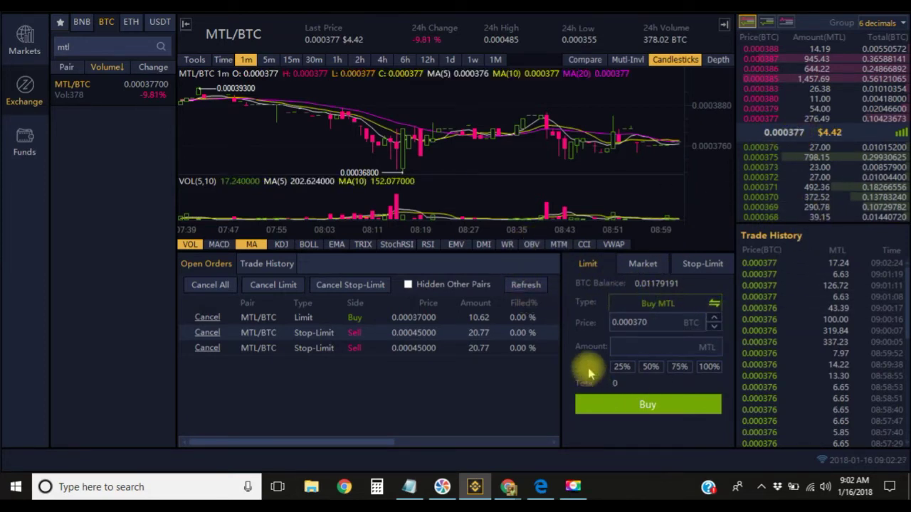
Start a stop-limit order to buy MTL with both the stop and limit prices at 0.000370 BTC
click(701, 266)
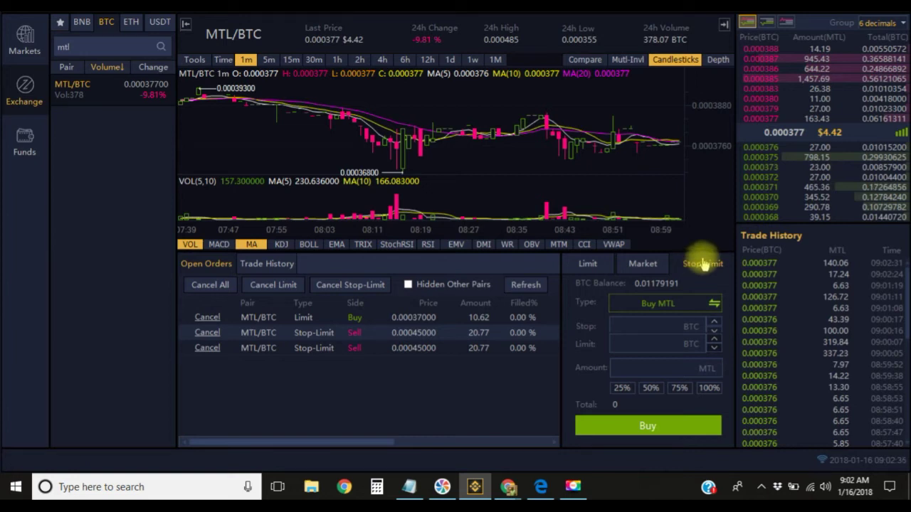
click(659, 326)
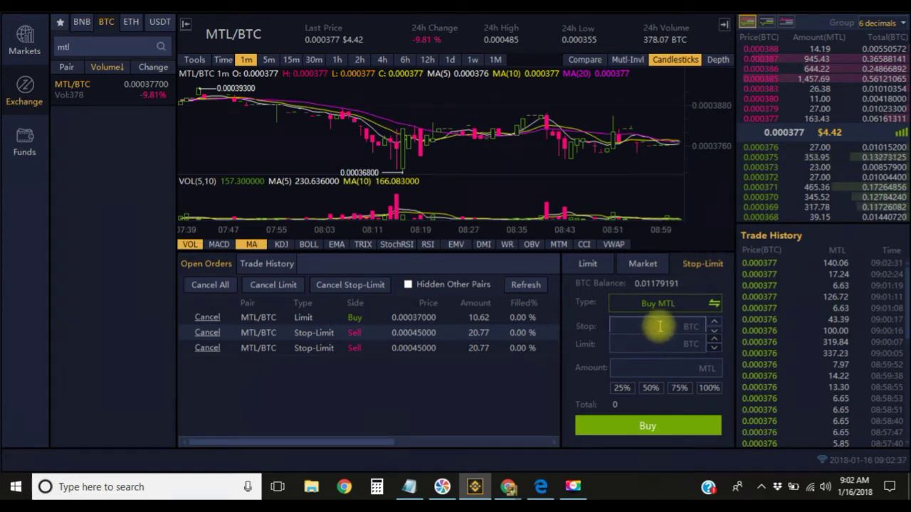
click(778, 197)
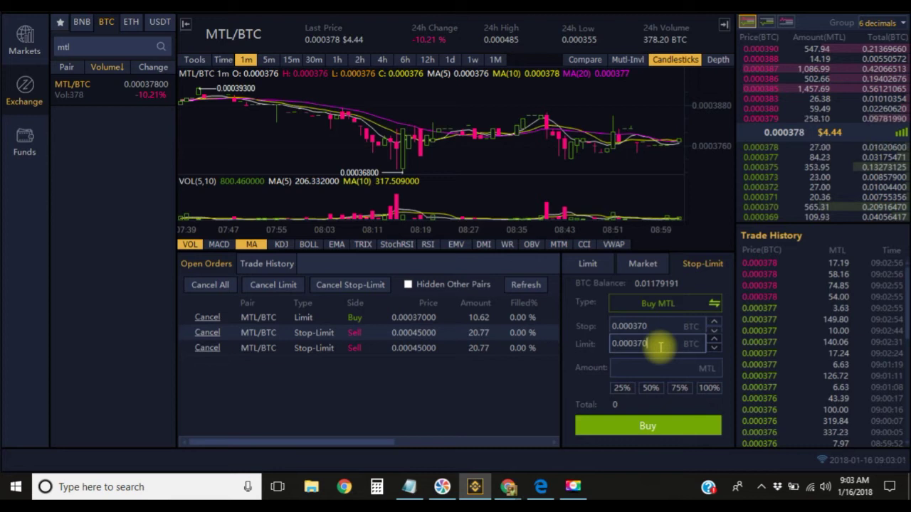
Set the stop-limit buy order's limit price to 0.000440 BTC and its amount to 100% of the BTC balance
click(661, 347)
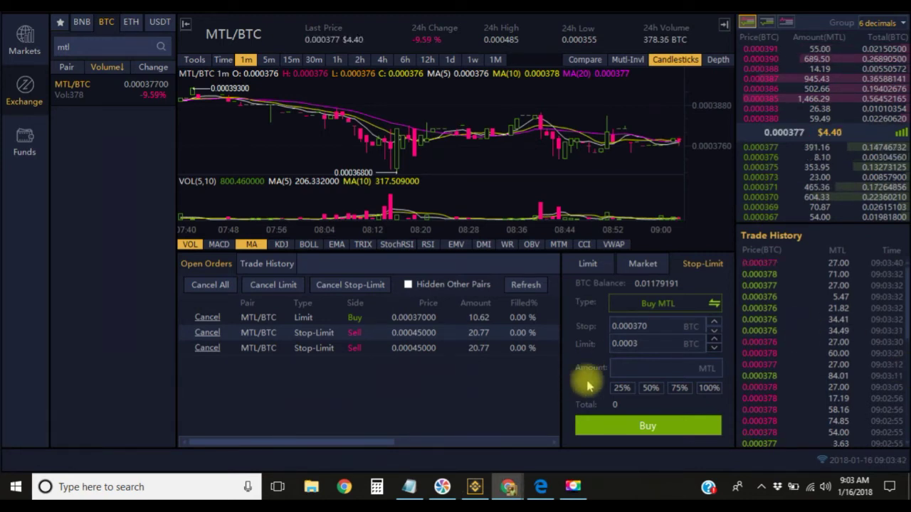
click(649, 342)
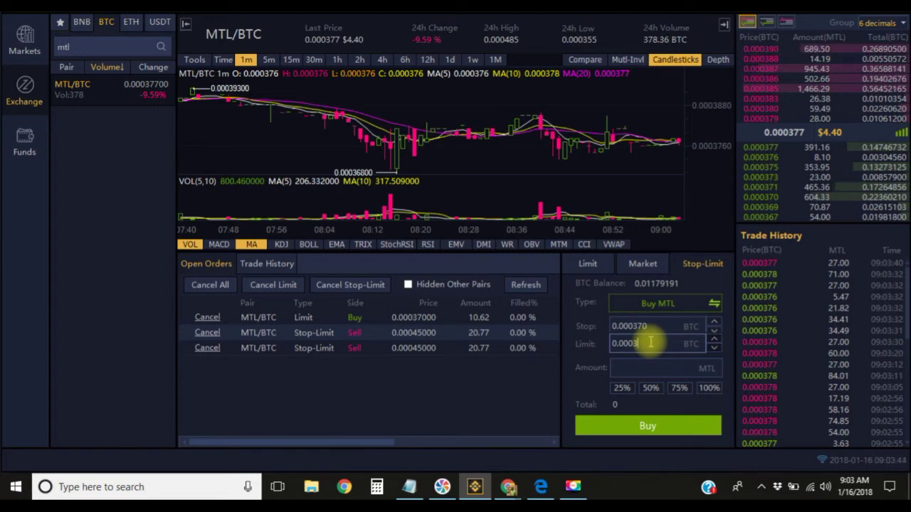
text(1)
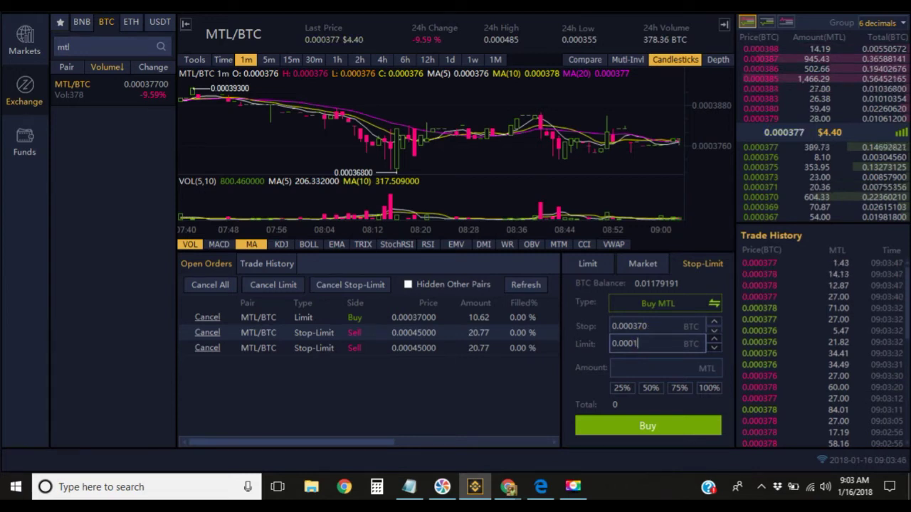
key(BackSpace)
text(440)
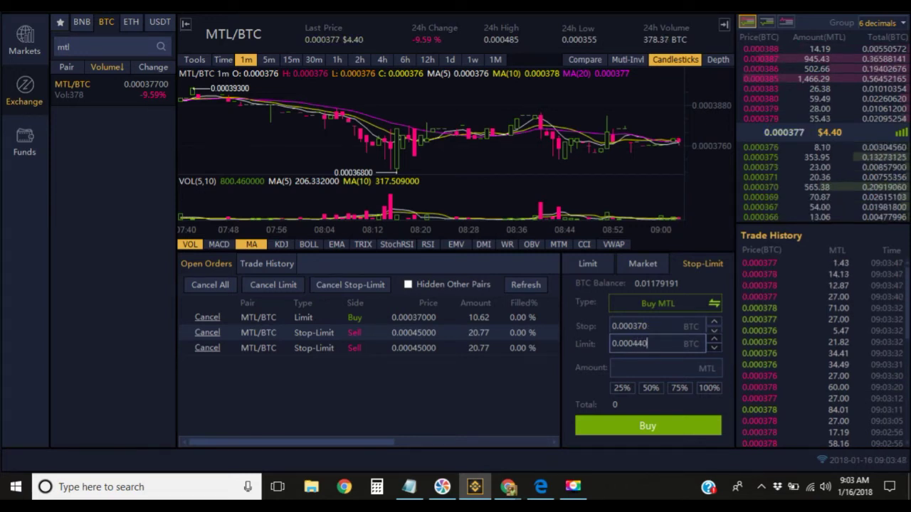
click(709, 389)
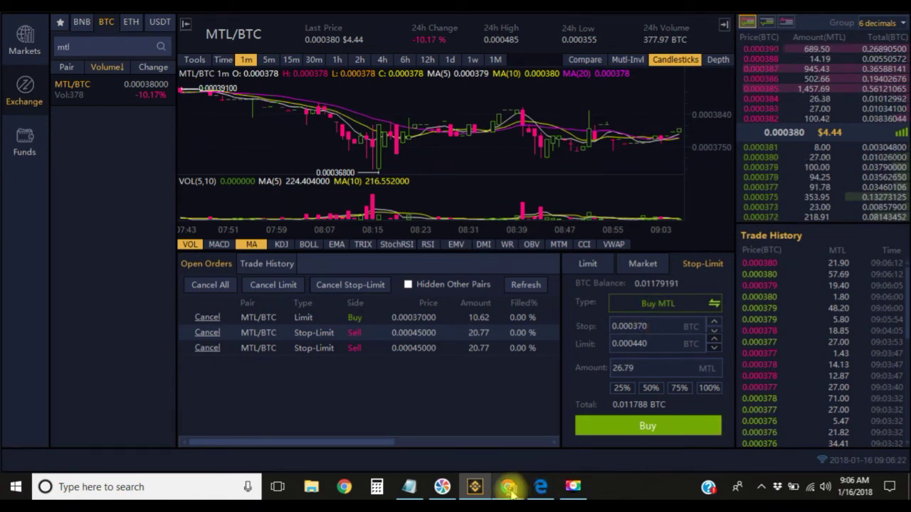
Switch to the YouTube channel page in Chrome
click(570, 434)
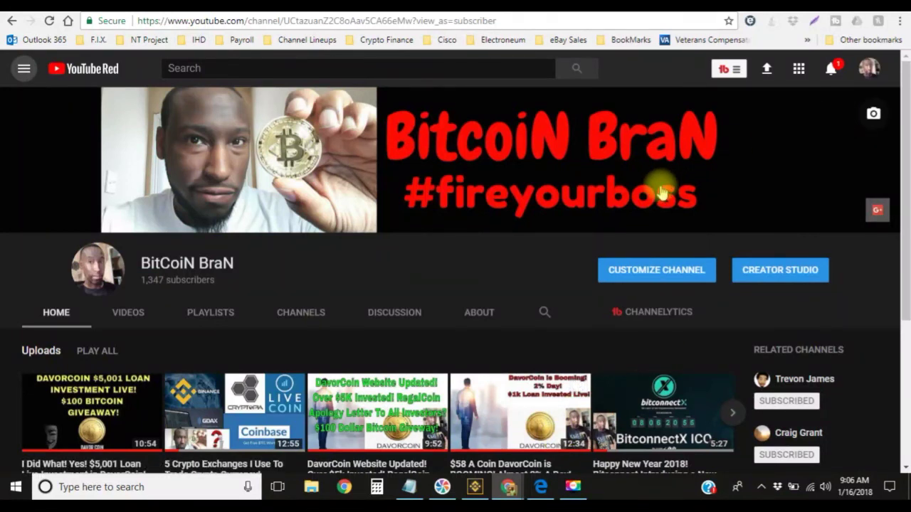